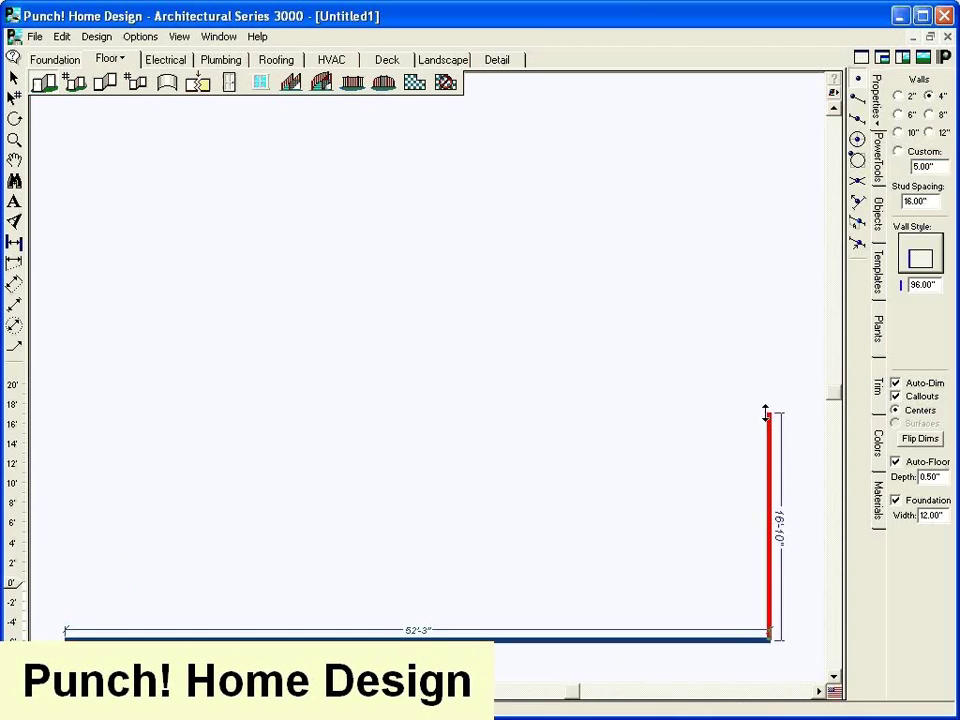
- Complete the right wall, then draw the 50'-11" upper wall and 37'-10" left wall to close the floor outline
left_click(776, 127)
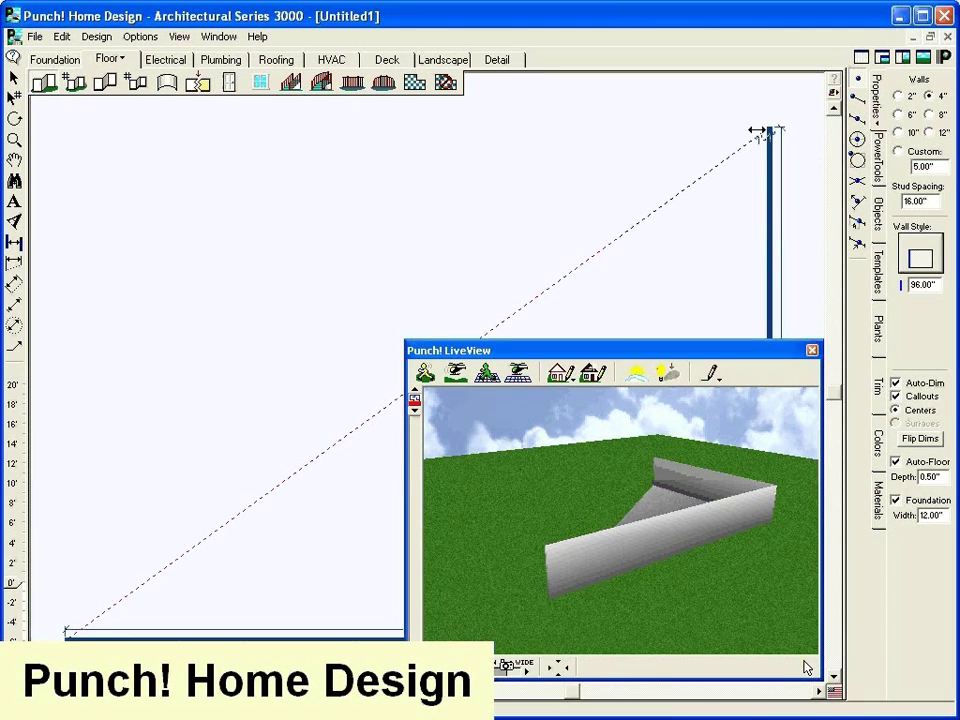
left_click(82, 129)
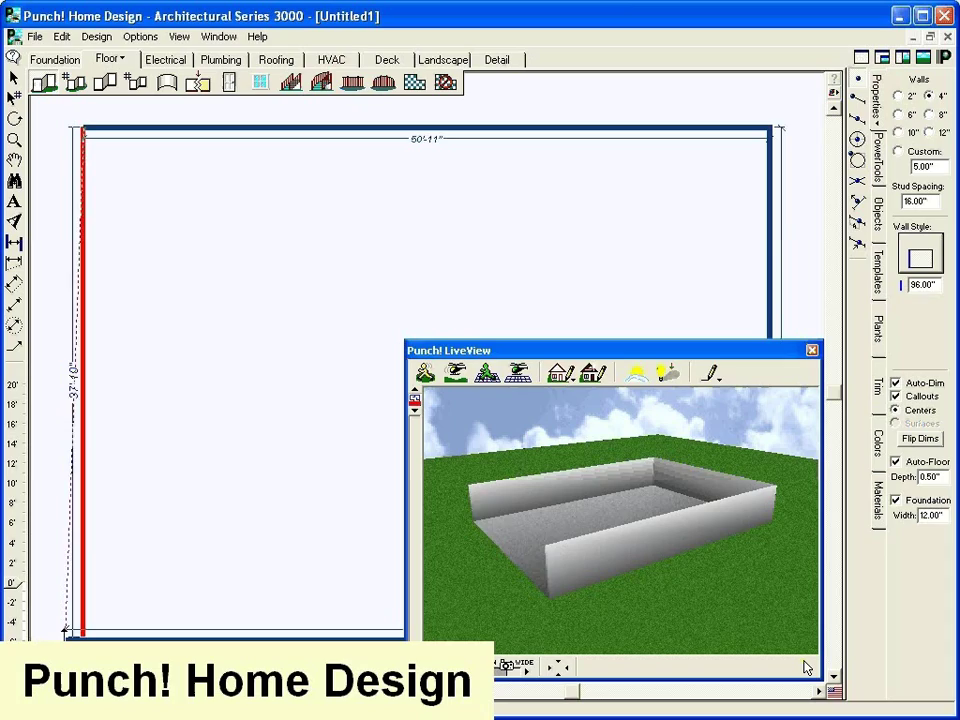
left_click(66, 631)
left_click_drag(500, 600, 519, 605)
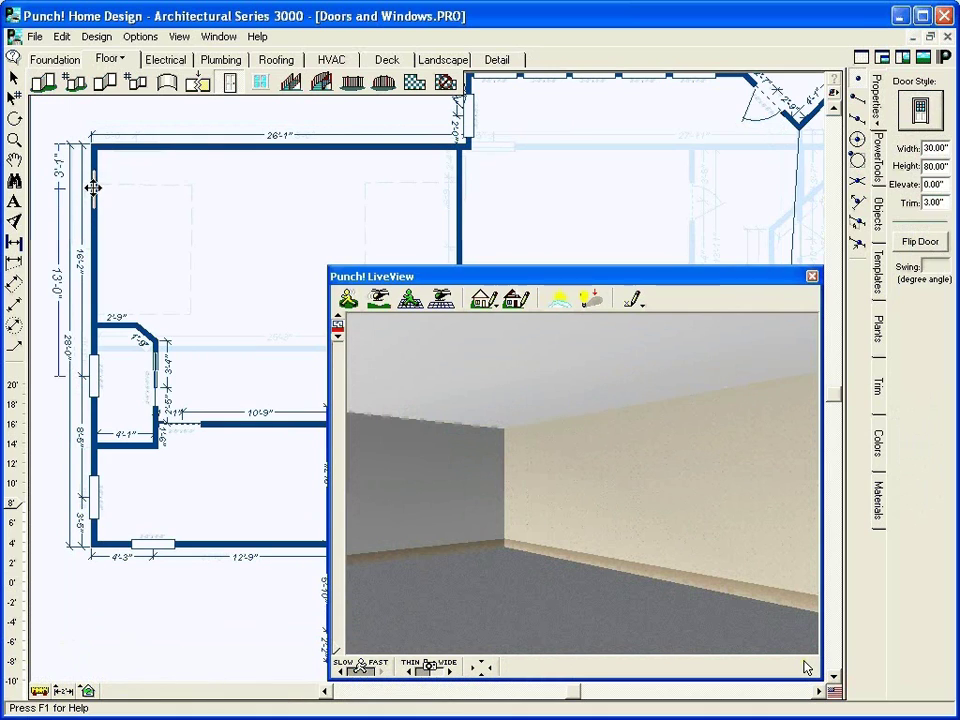
- Place a 30" x 80" door near the upper end of the left exterior wall and a 72" x 39" window in the upper wall
left_click(93, 186)
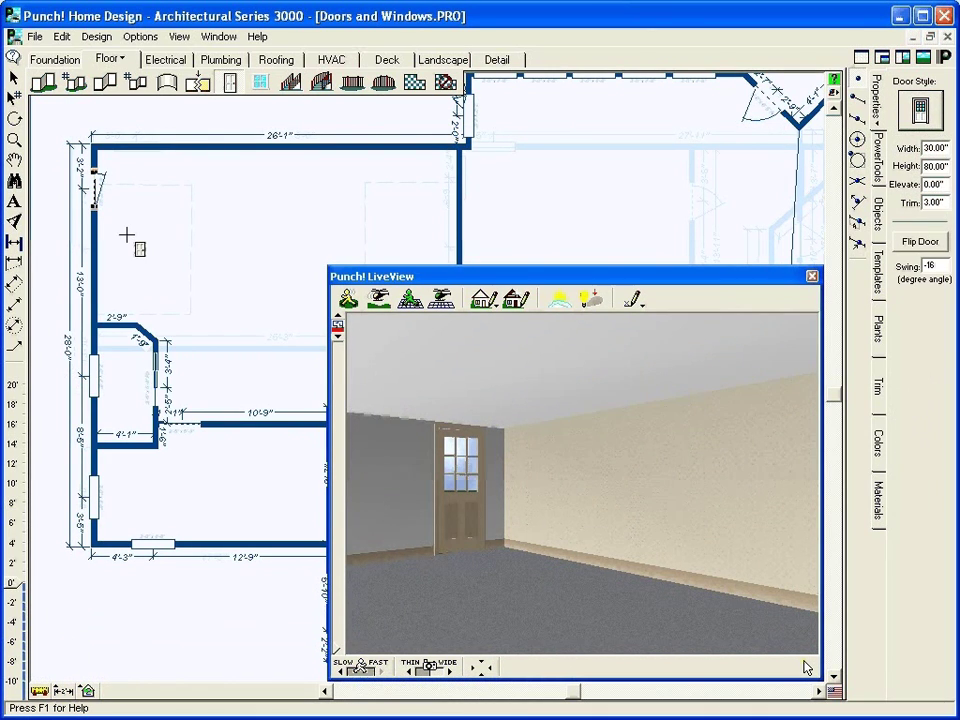
left_click(260, 82)
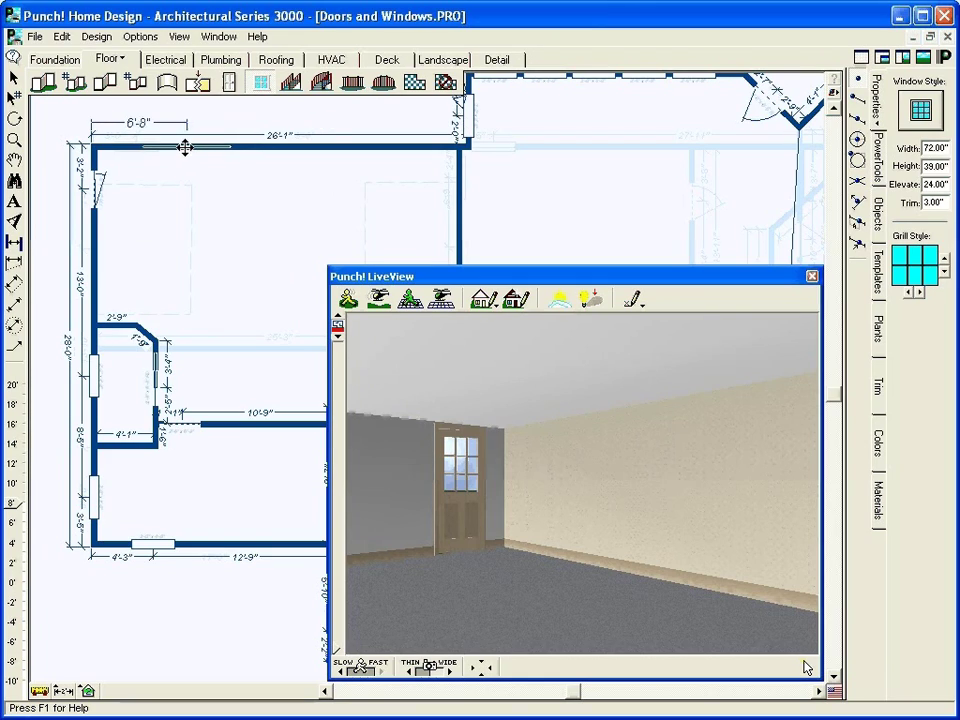
left_click(188, 147)
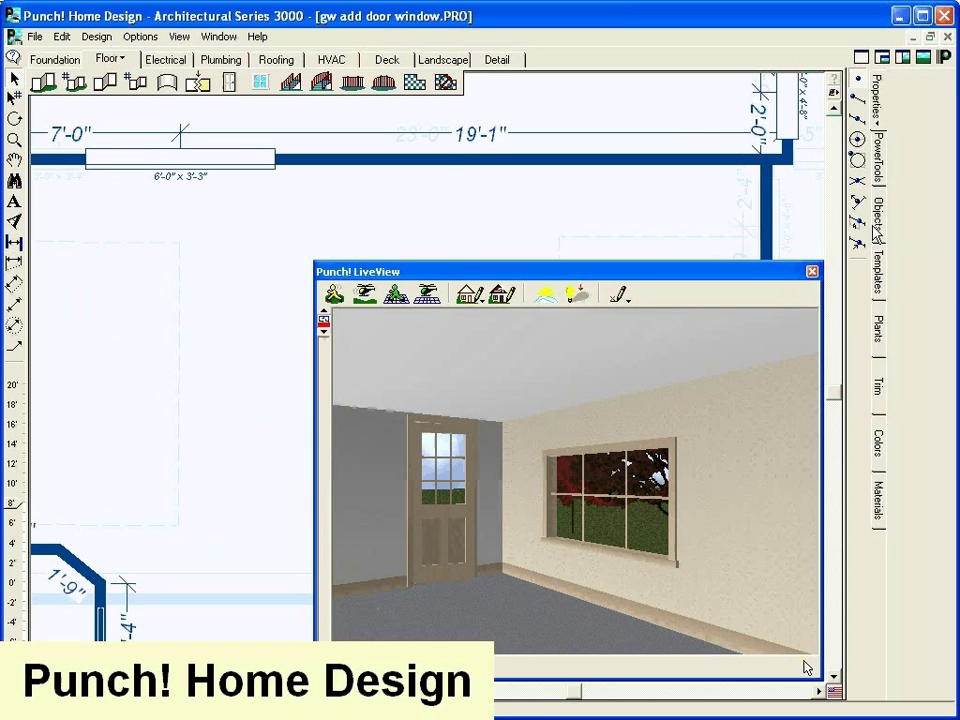
- Place the dark round pedestal table from the kitchen objects in the room just below the window
left_click(877, 235)
left_click(918, 78)
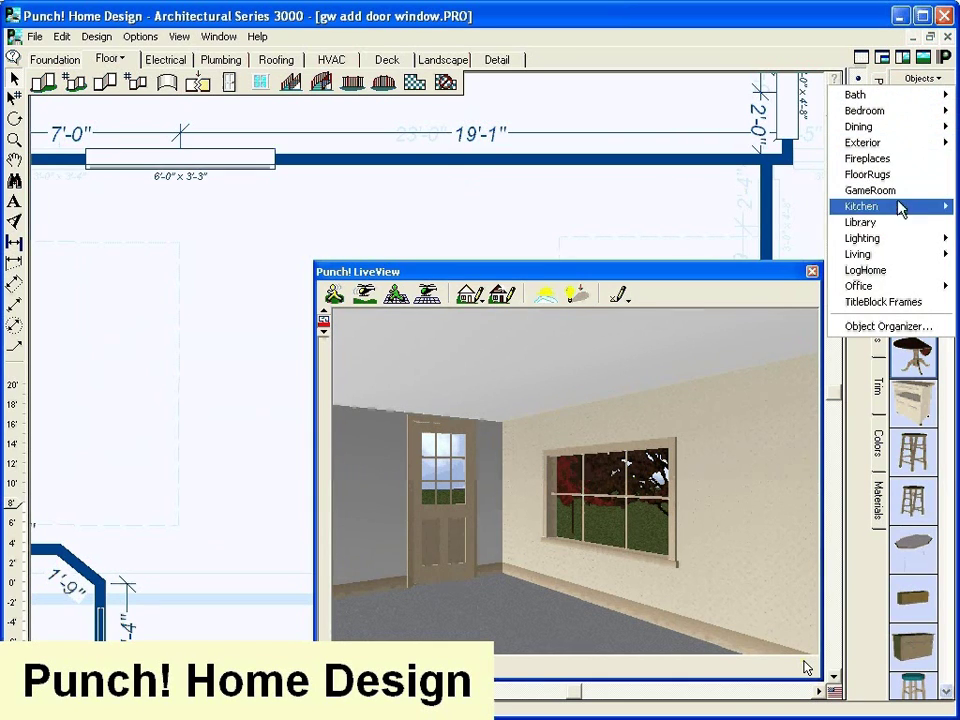
mouse_move(897, 207)
left_click(820, 250)
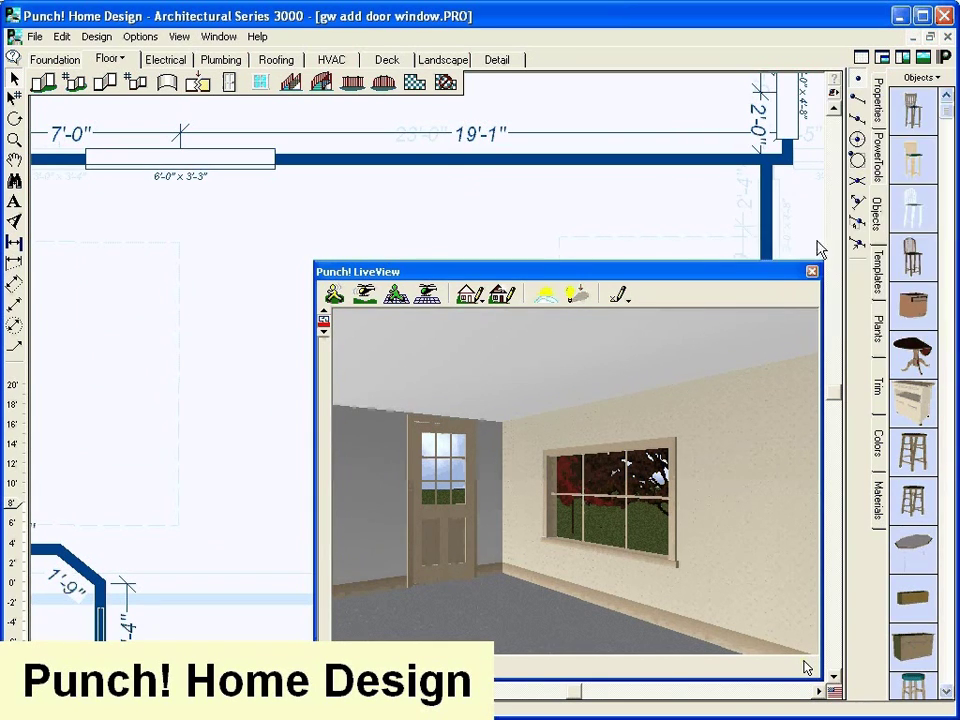
left_click_drag(905, 362, 199, 226)
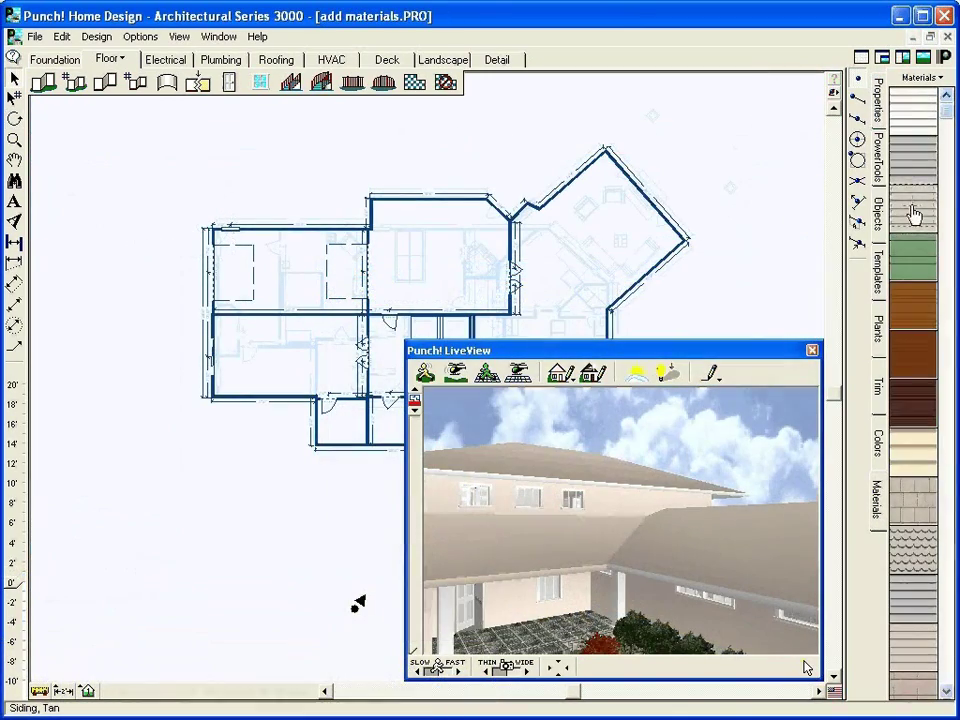
- Apply the Siding, Tan material to the exterior walls and Roofing, Green Composition Shingles to the roof
left_click(655, 614)
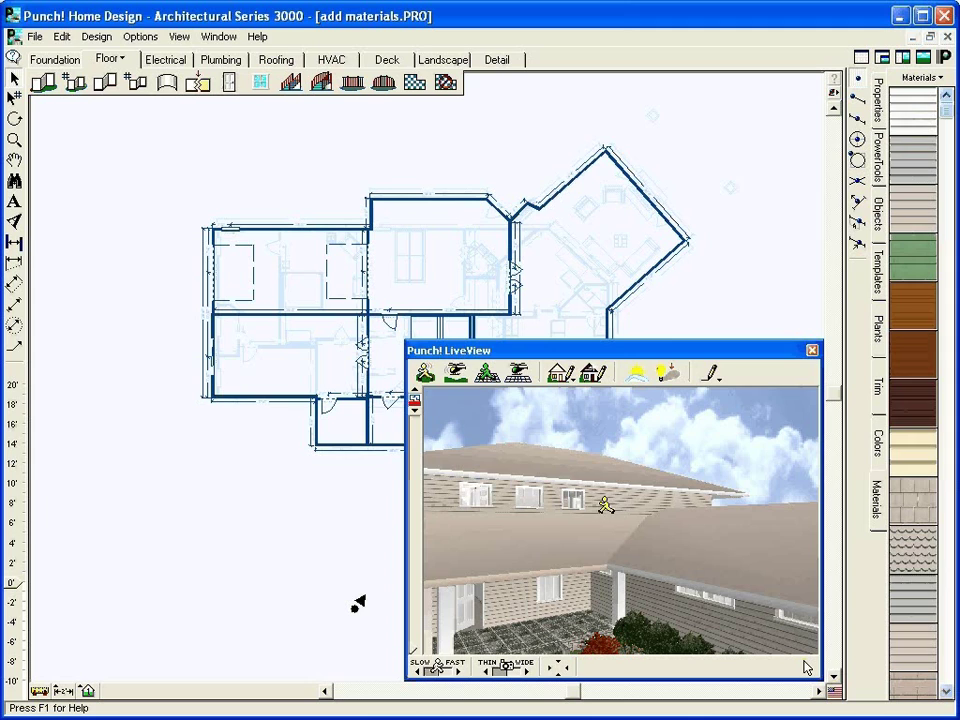
left_click(920, 78)
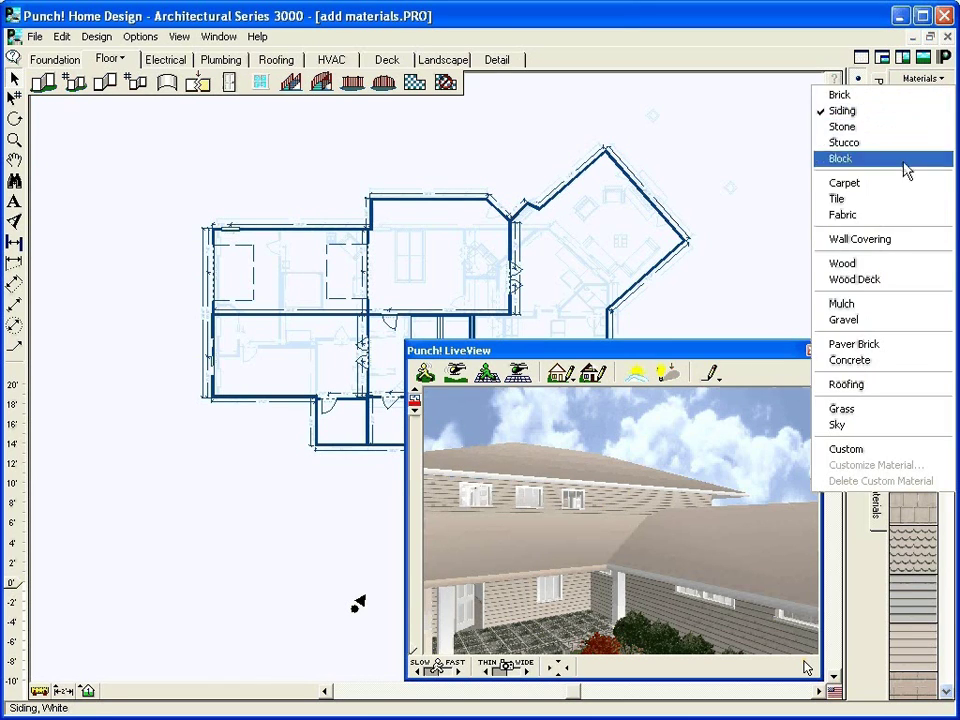
left_click(878, 385)
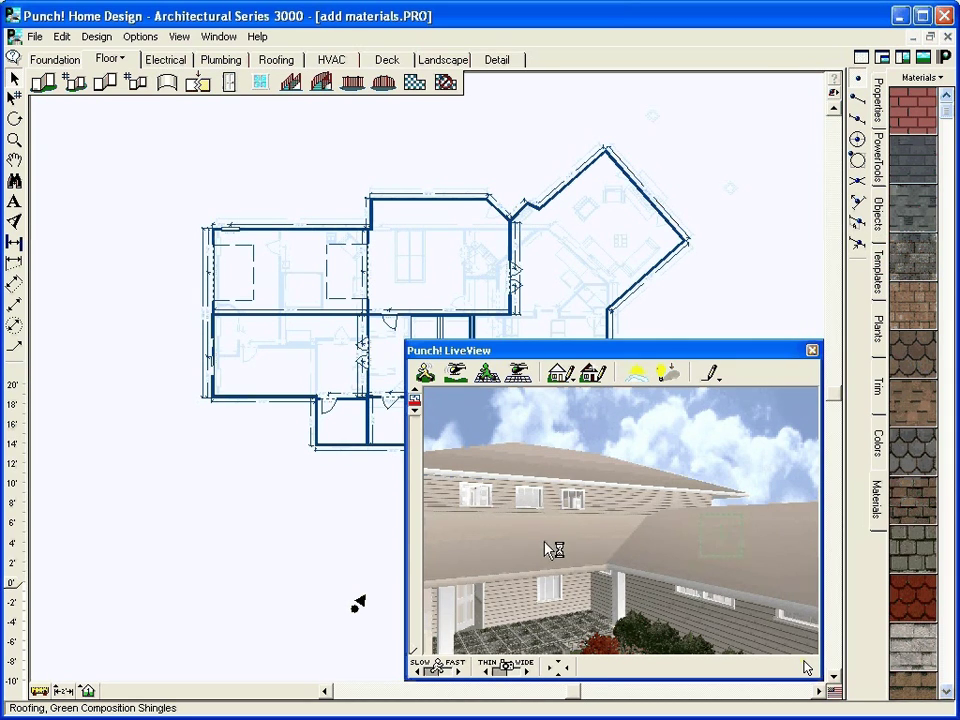
left_click_drag(543, 549, 551, 543)
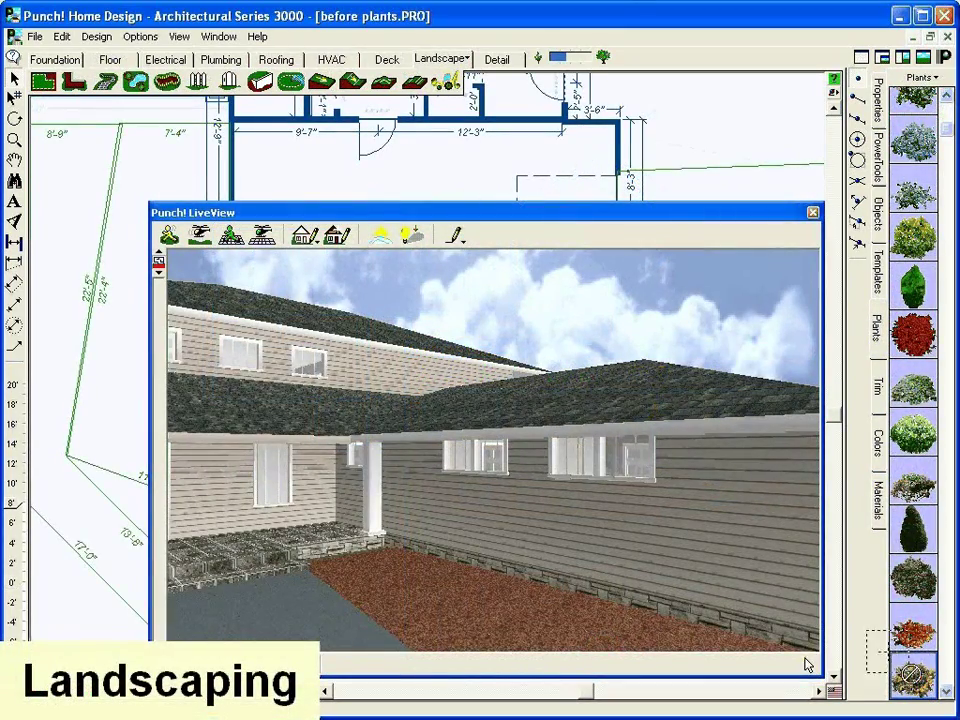
- Add a yellow-flowering shrub from the plant library to the landscape plan beside the house
left_click_drag(911, 673, 111, 307)
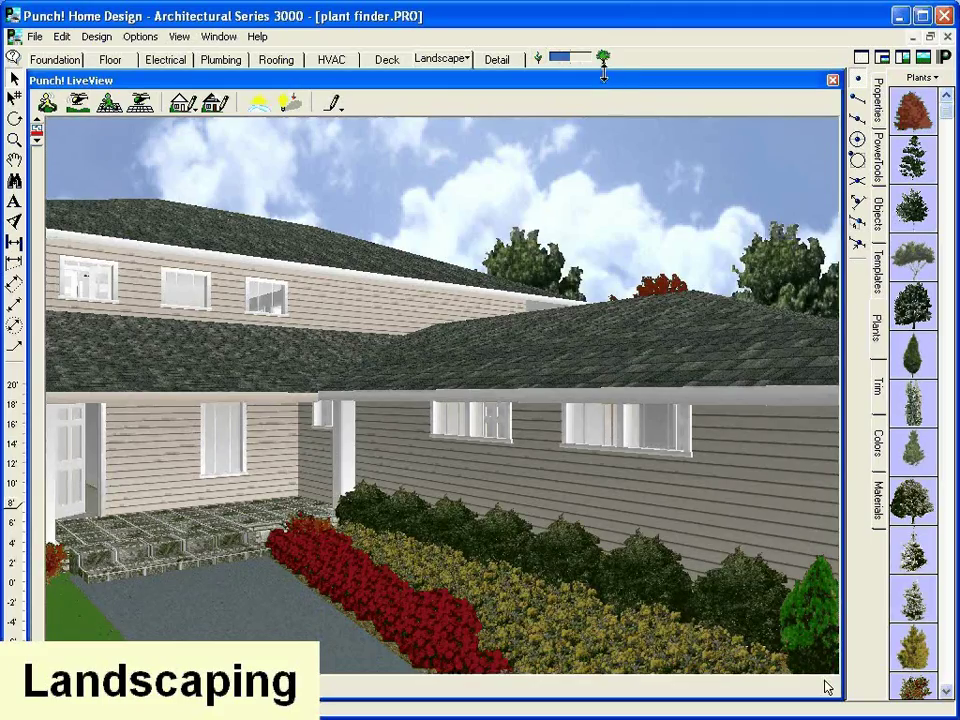
- Consult the USDA hardiness zones map of the continental U.S. for choosing plants
left_click(924, 80)
left_click(884, 375)
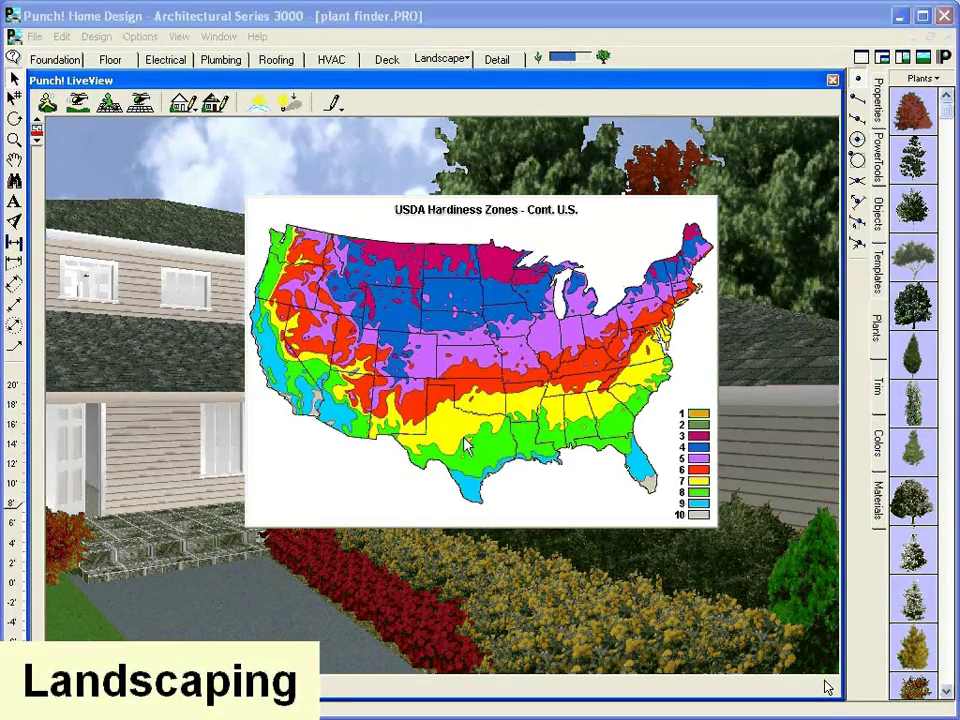
left_click(466, 446)
left_click(924, 80)
left_click(825, 292)
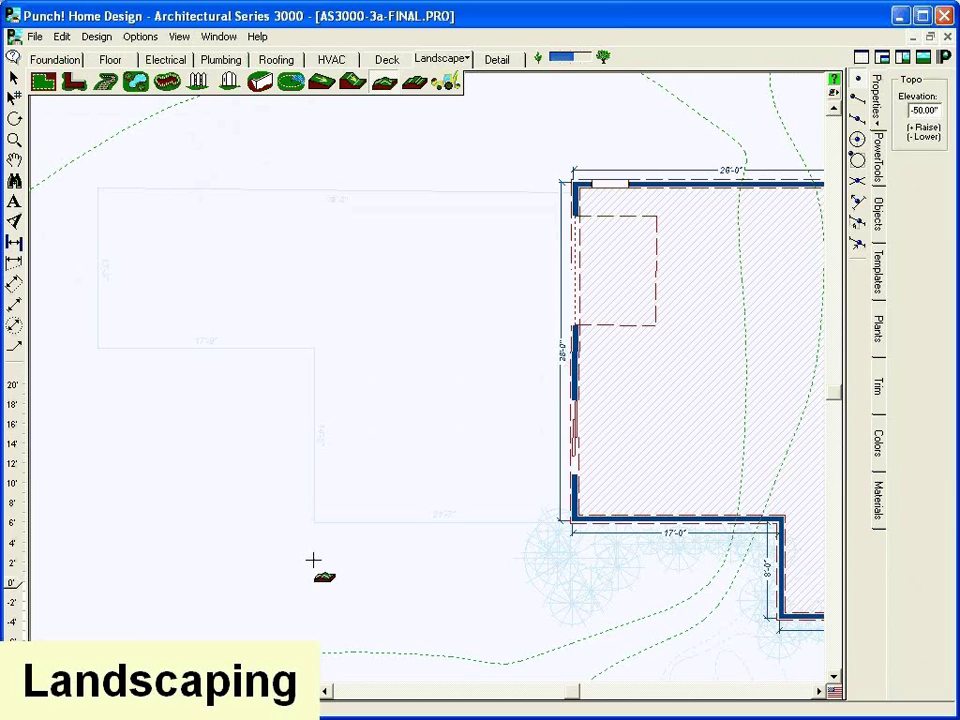
- Draw a curved terrain area at -50.00" elevation around the left end of the house and the adjoining outline
left_click(313, 564)
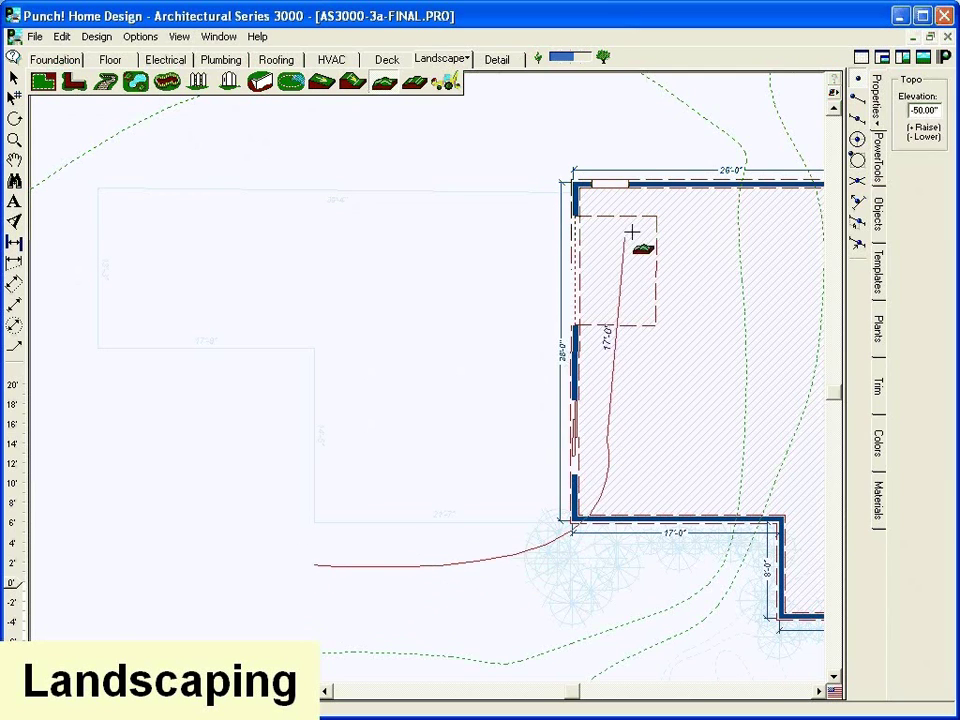
left_click(635, 160)
left_click(253, 172)
left_click(117, 303)
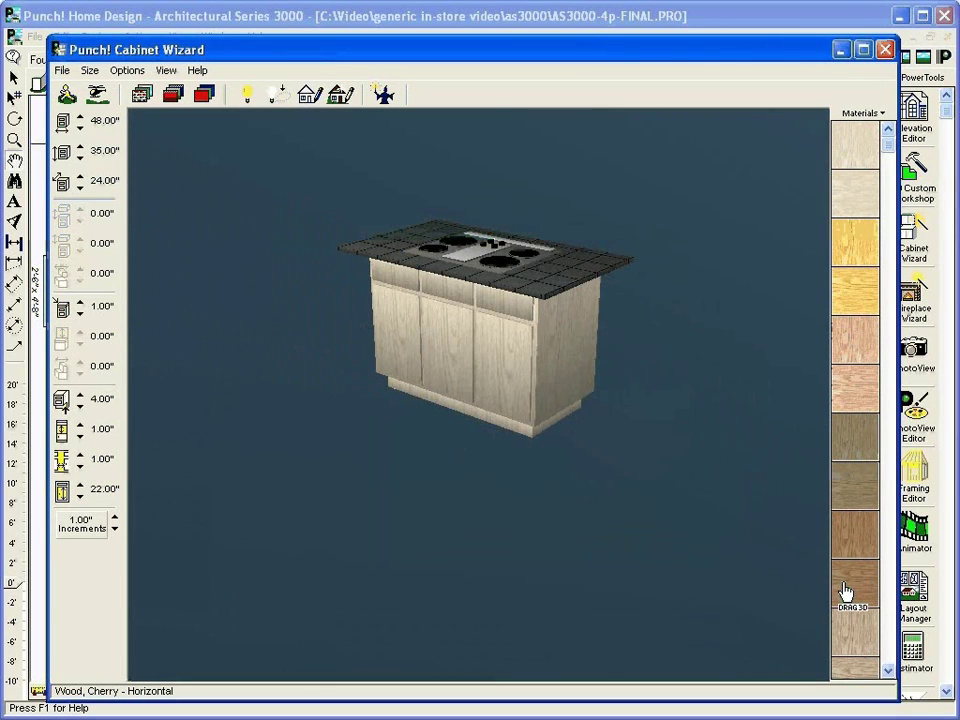
- In the Cabinet Wizard, apply the Wood, Cherry - Horizontal material to the cooktop island cabinet
left_click_drag(845, 591, 846, 593)
left_click_drag(502, 366, 504, 368)
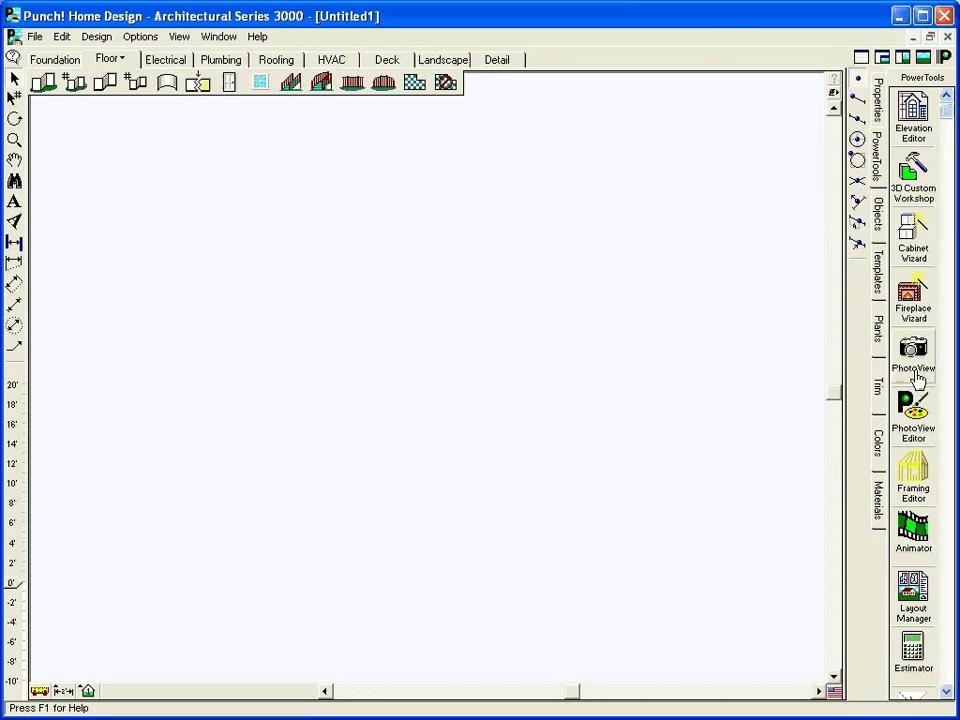
- Open the PhotoView power tool
left_click(914, 370)
left_click(268, 218)
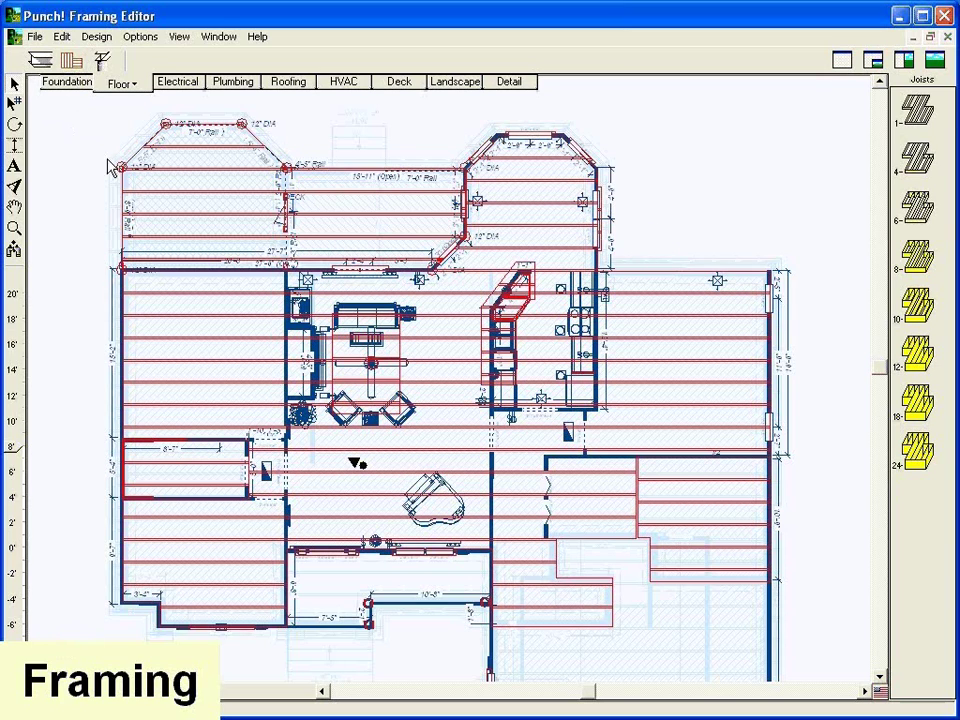
- In the Framing Editor, open the joists properties for the small bay along the lower-left wall and accept the settings
right_click(240, 636)
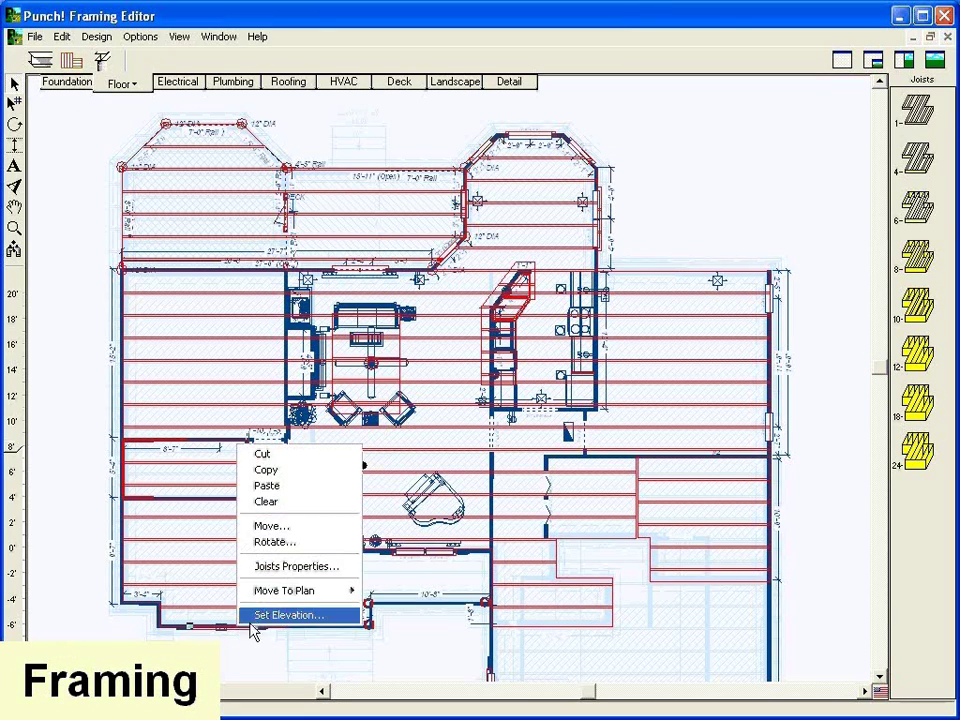
left_click(283, 566)
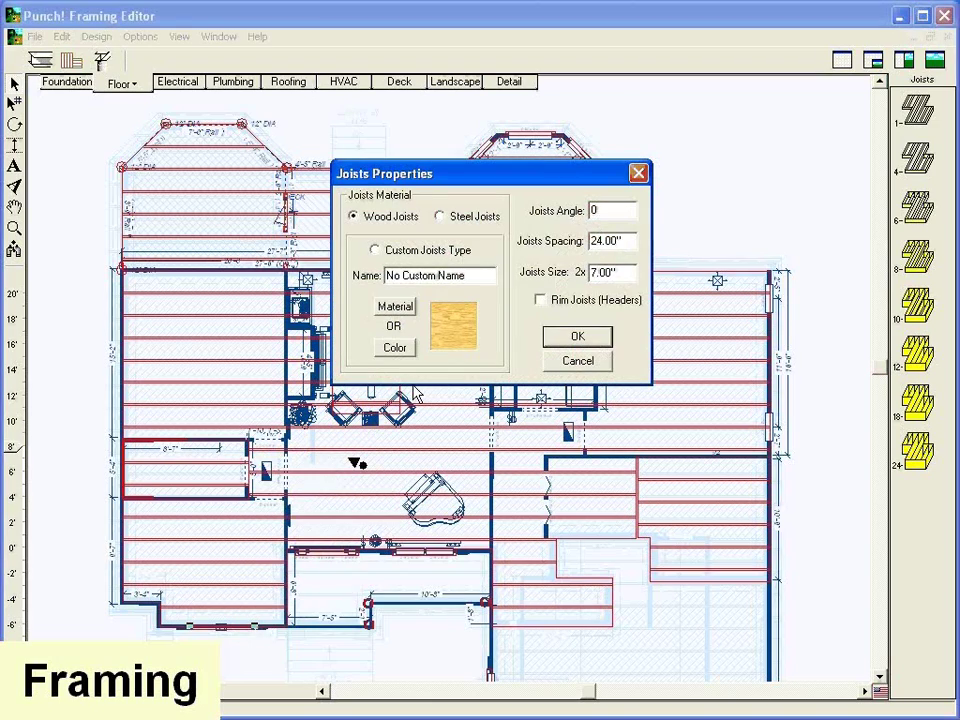
left_click(577, 337)
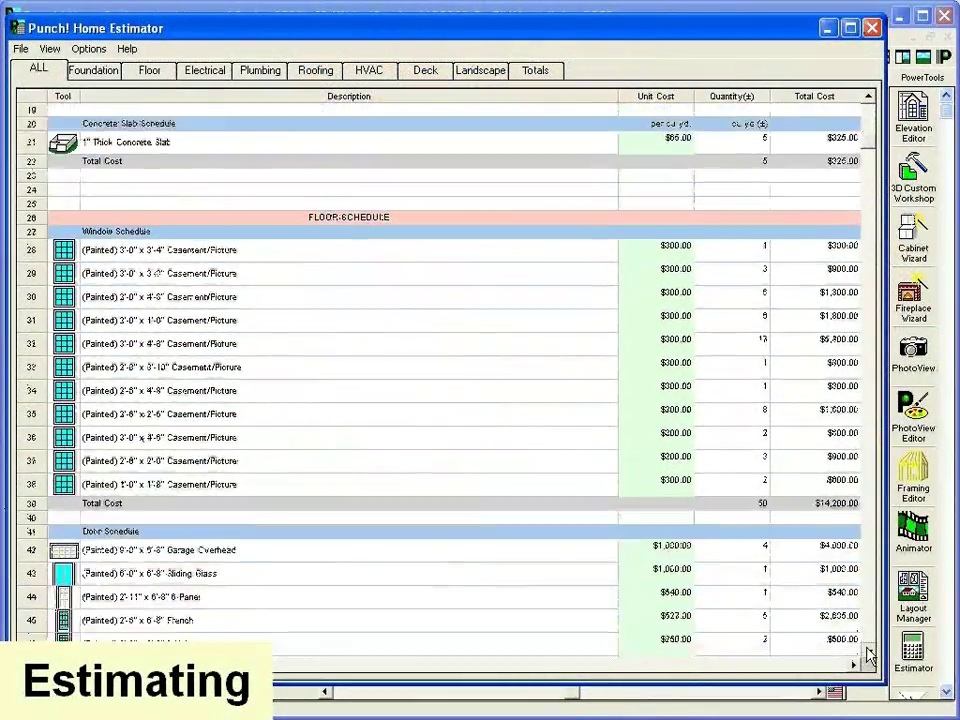
- Review the floor schedules in the Home Estimator and view the numbered house model in RealModel from another angle
left_click_drag(868, 655, 868, 655)
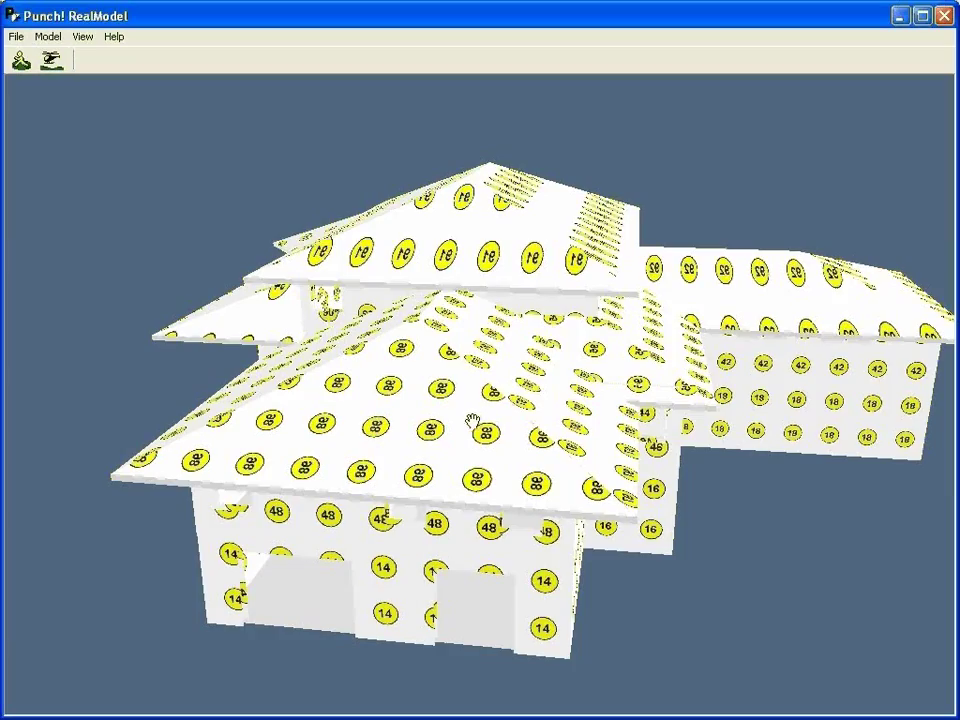
left_click_drag(471, 422, 393, 420)
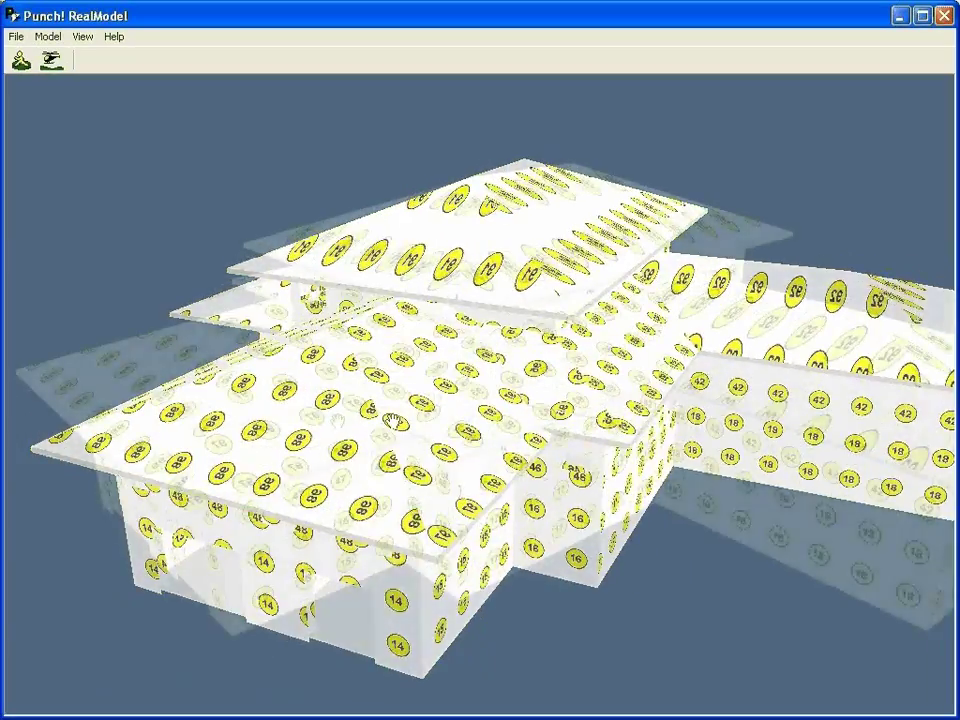